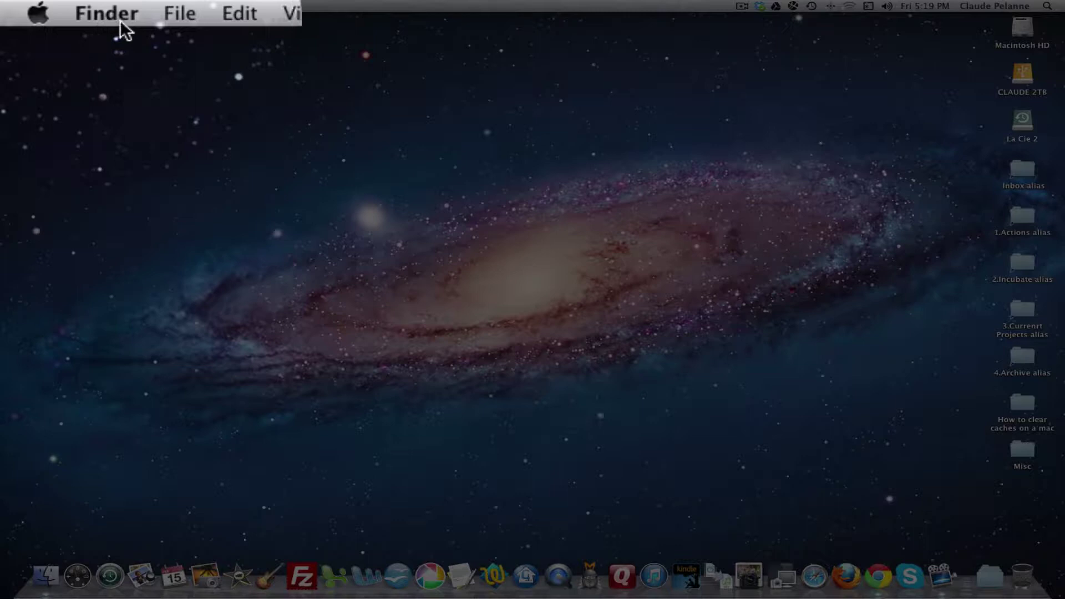
Open a new Finder window from the File menu, showing All My Files.
{"action": "left_click", "coordinate": [180, 14]}
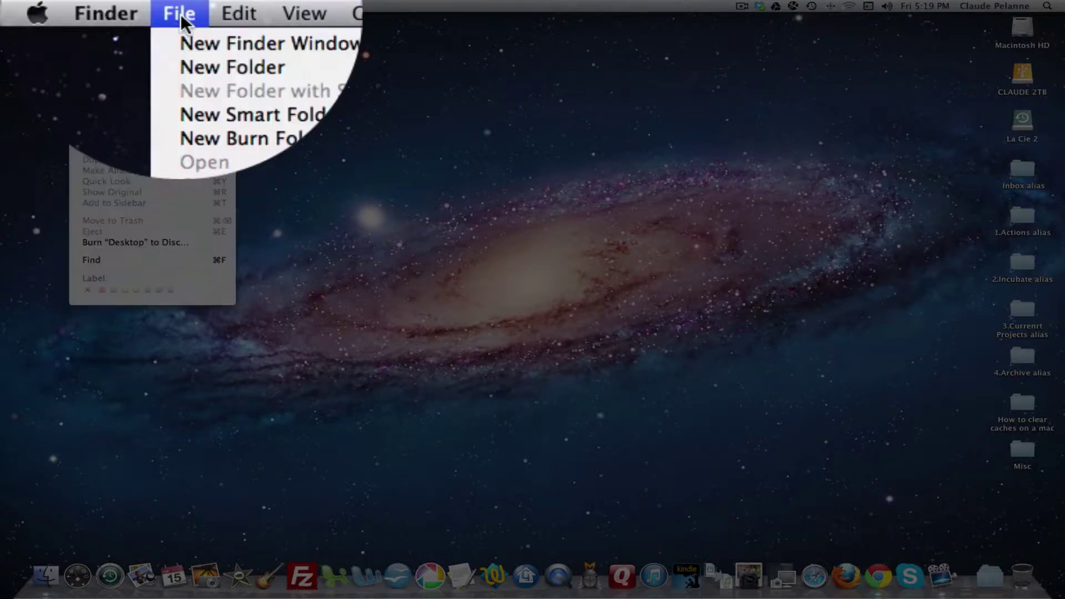
{"action": "left_click", "coordinate": [181, 43]}
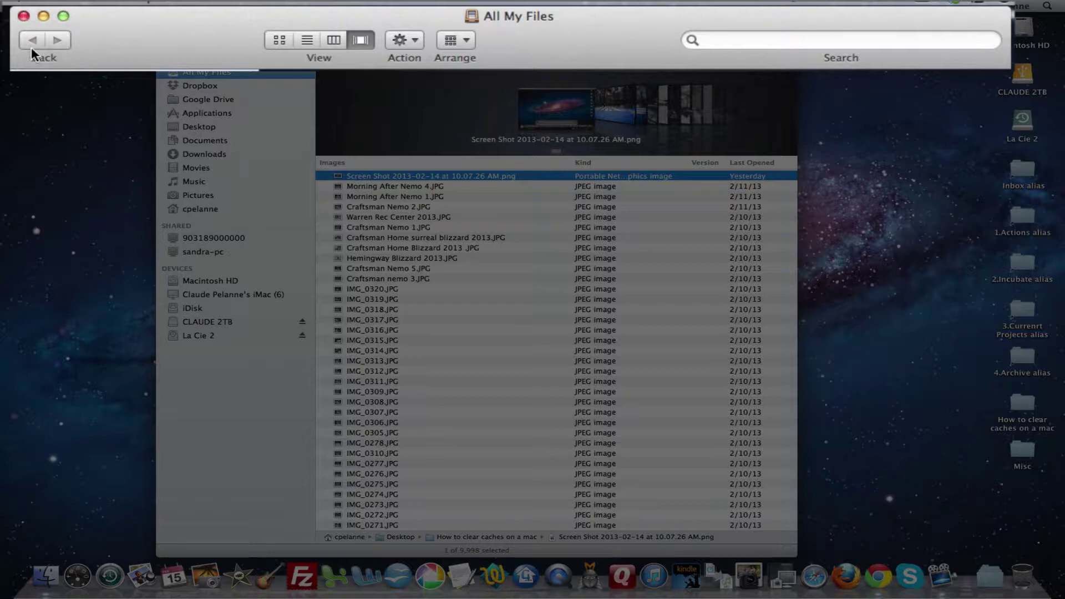
Cycle through List, Column and Cover Flow views, ending on Icon view grouped by kind.
{"action": "left_click", "coordinate": [307, 40]}
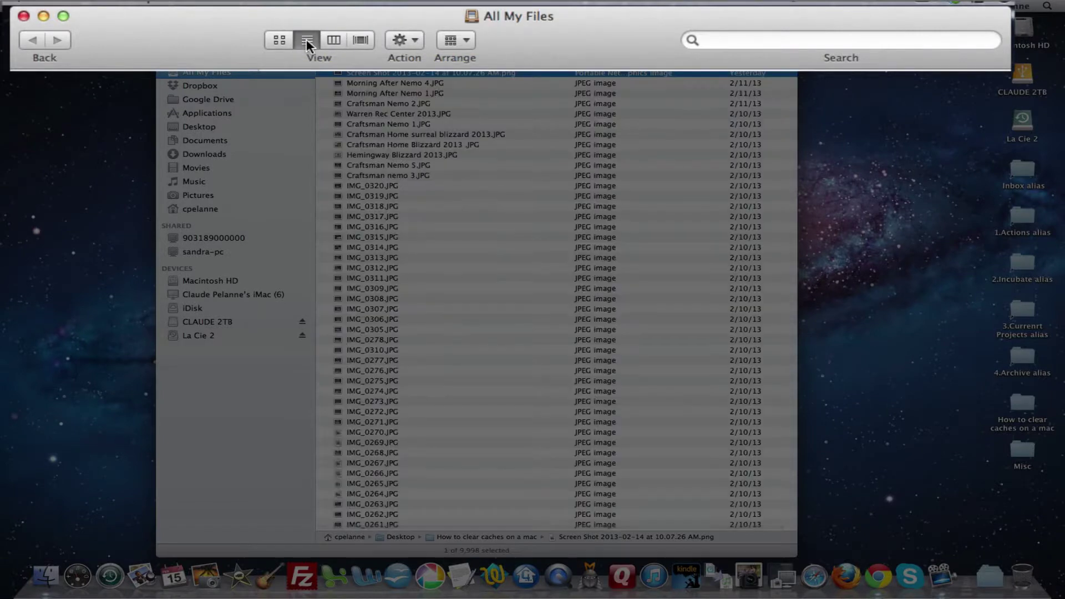
{"action": "left_click", "coordinate": [334, 39]}
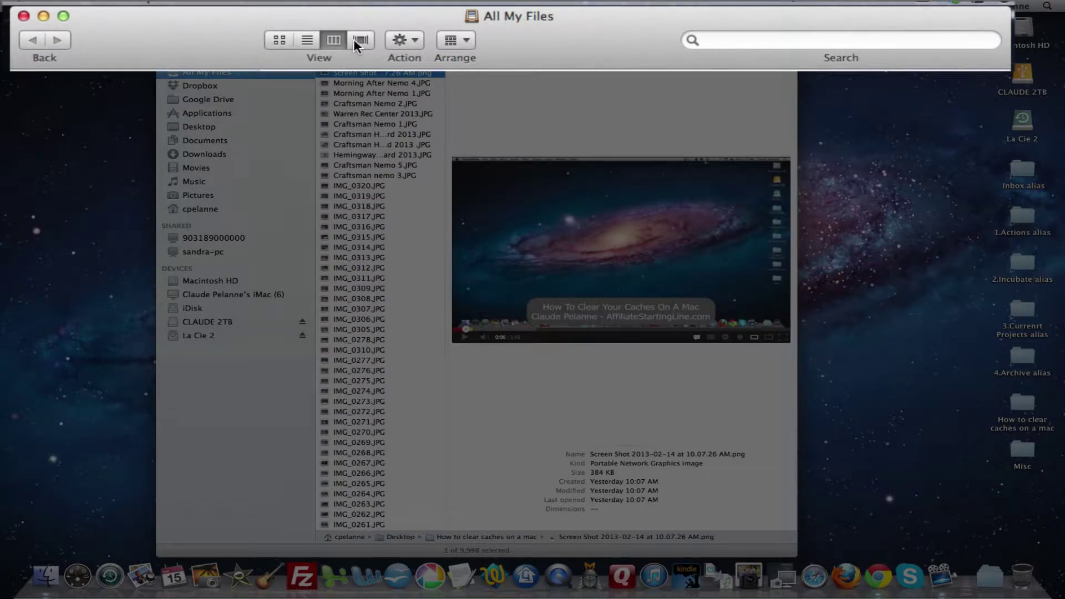
{"action": "left_click", "coordinate": [359, 42]}
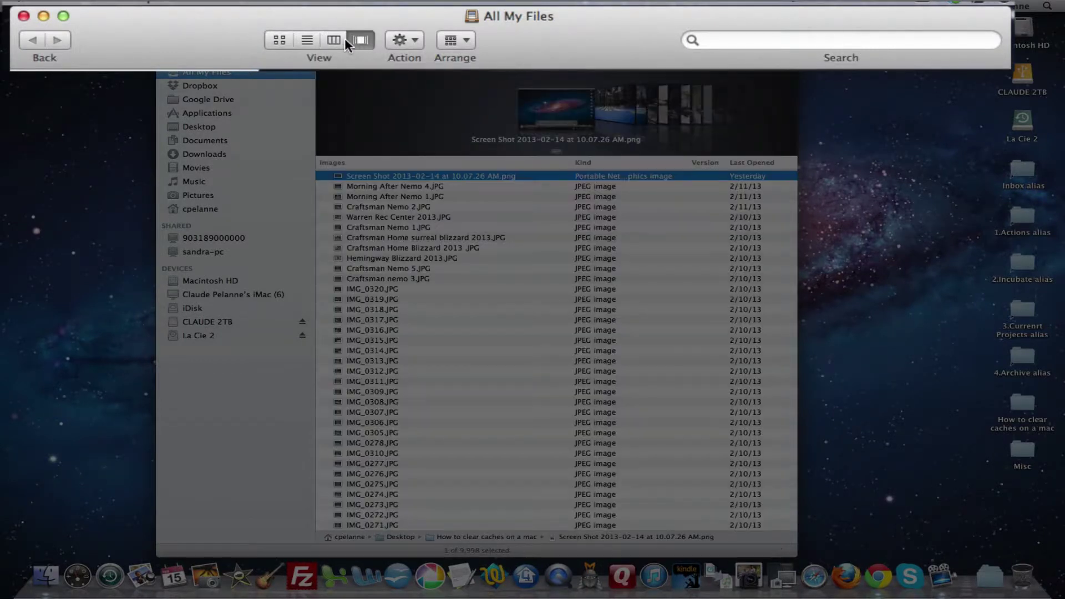
{"action": "left_click", "coordinate": [280, 40]}
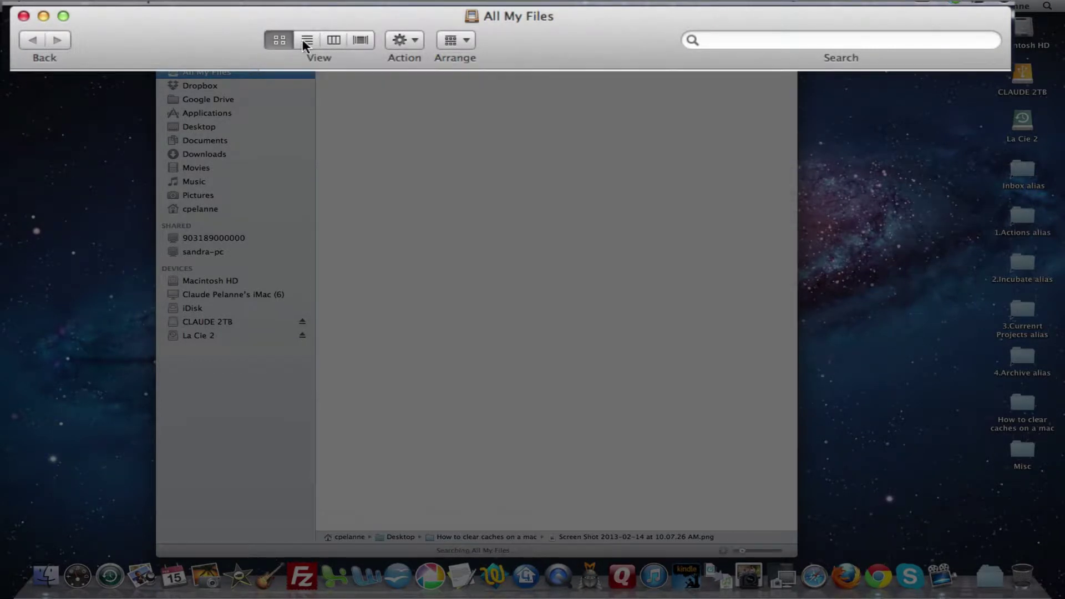
Open the Action and Arrange menus and close each without changing anything.
{"action": "left_click", "coordinate": [415, 38]}
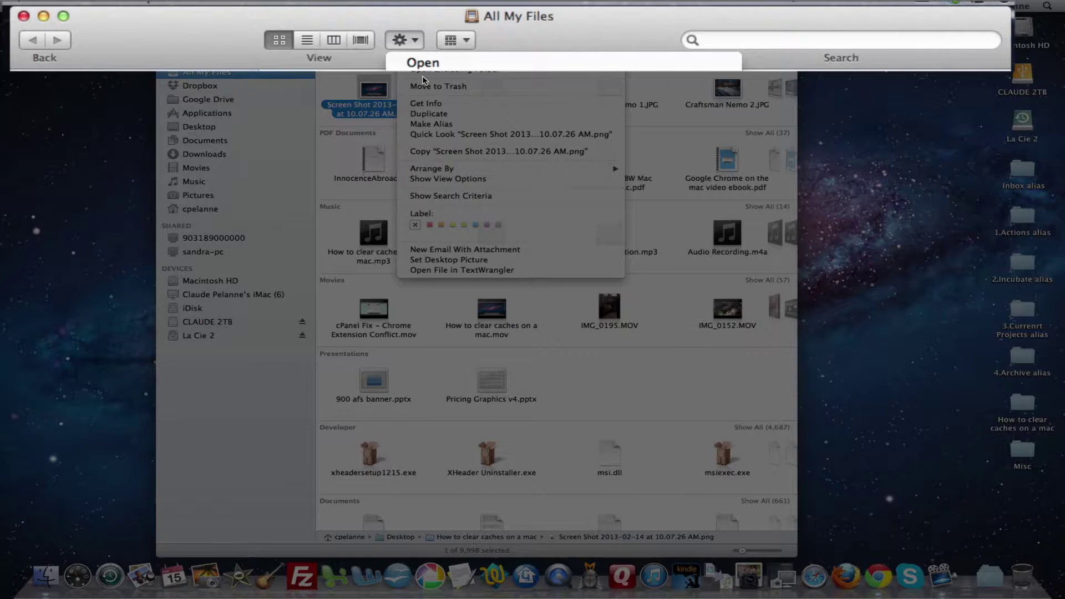
{"action": "left_click", "coordinate": [416, 41]}
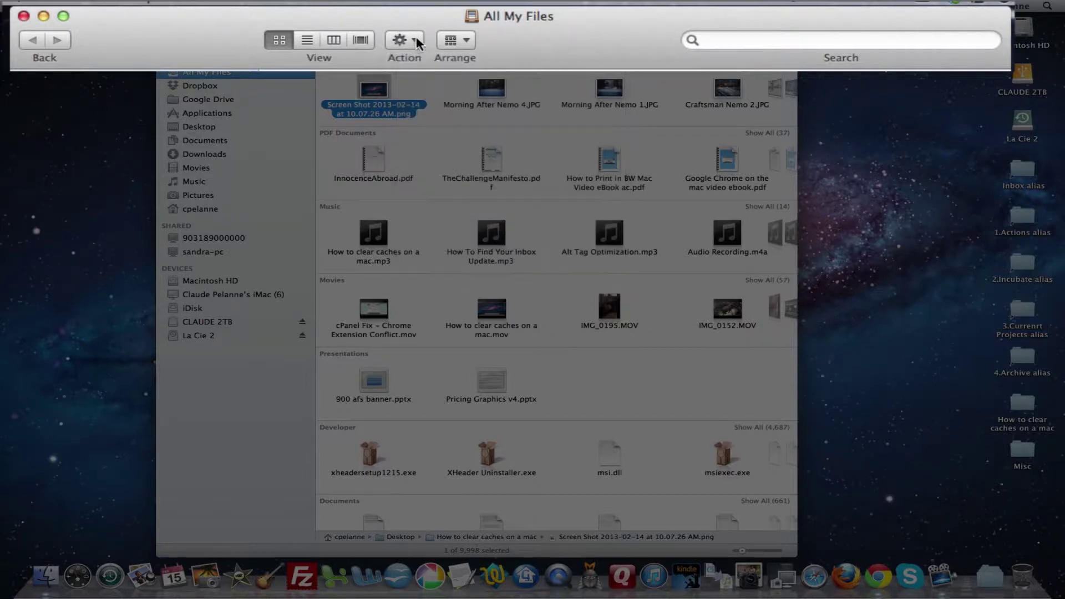
{"action": "left_click", "coordinate": [466, 41]}
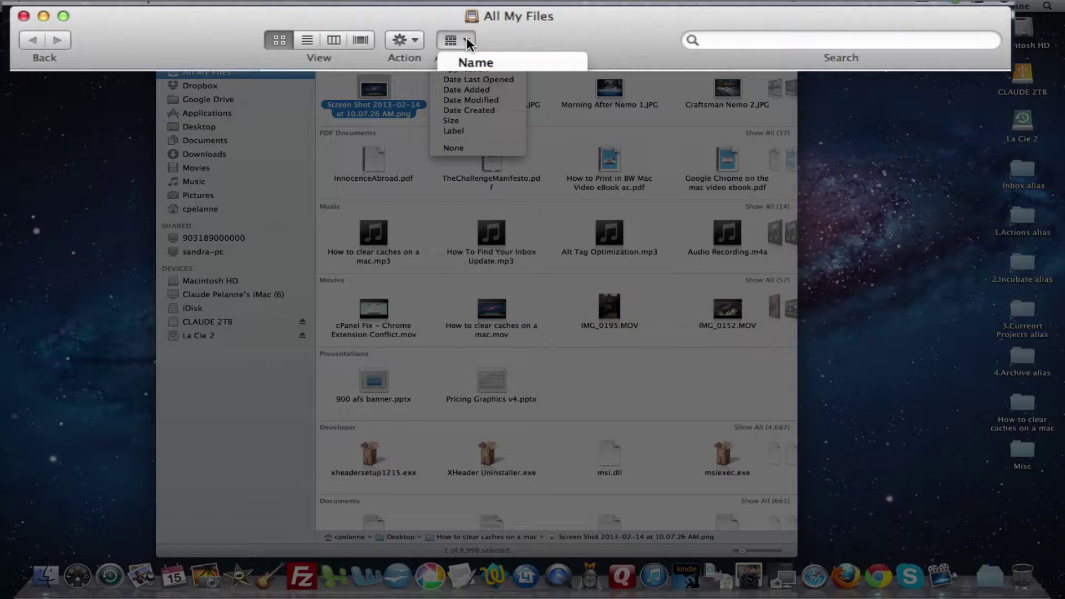
{"action": "left_click", "coordinate": [467, 39]}
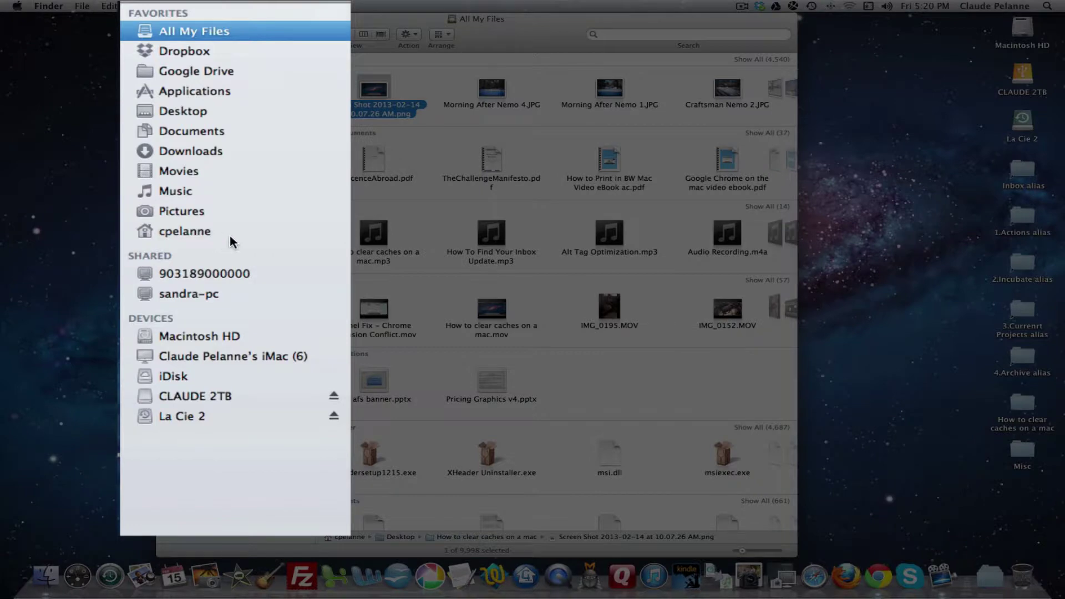
Add InnocenceAbroad.pdf to the sidebar Favorites, then drag it back out to remove it.
{"action": "left_click", "coordinate": [362, 166]}
{"action": "left_click_drag", "start_coordinate": [362, 165], "coordinate": [208, 255]}
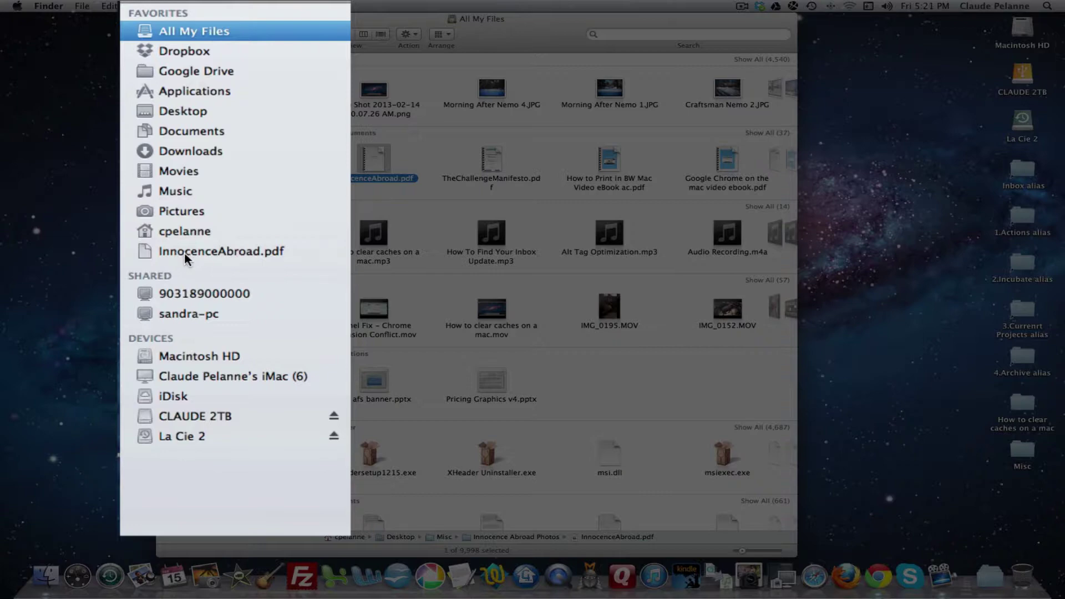
{"action": "left_click_drag", "start_coordinate": [184, 255], "coordinate": [1032, 577]}
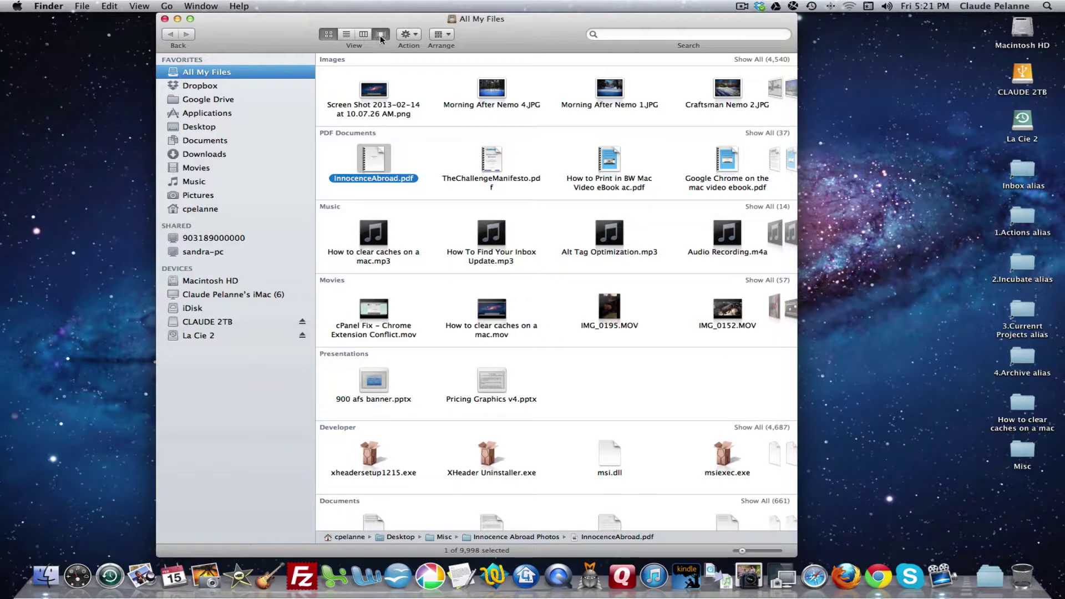
In Cover Flow, jump to InnocenceAbroad.pdf by typing 'inn', then scroll back to the list top.
{"action": "left_click", "coordinate": [381, 35]}
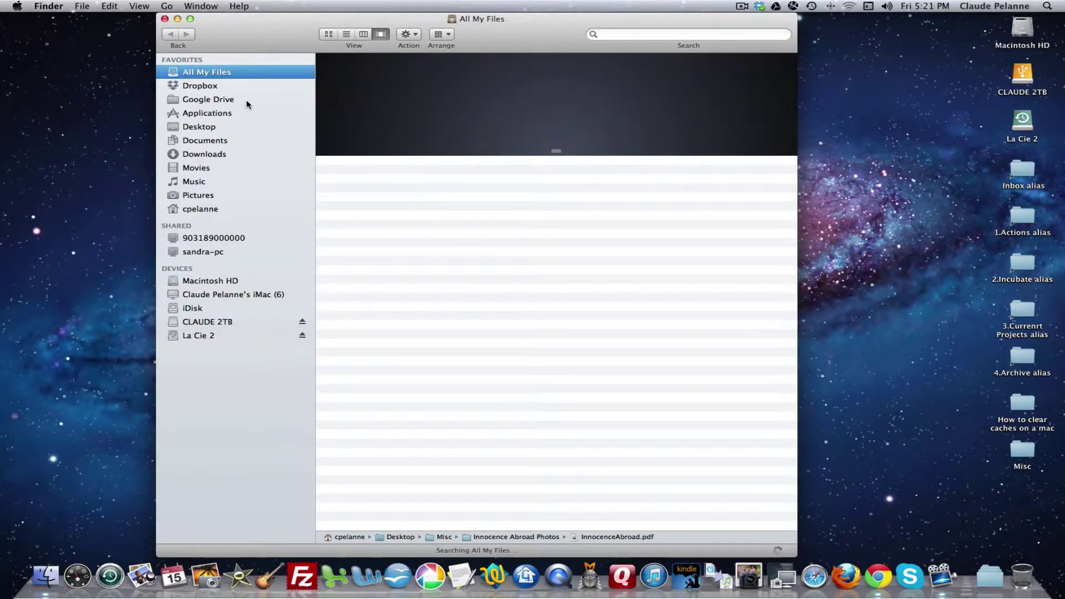
{"action": "type", "text": "inn"}
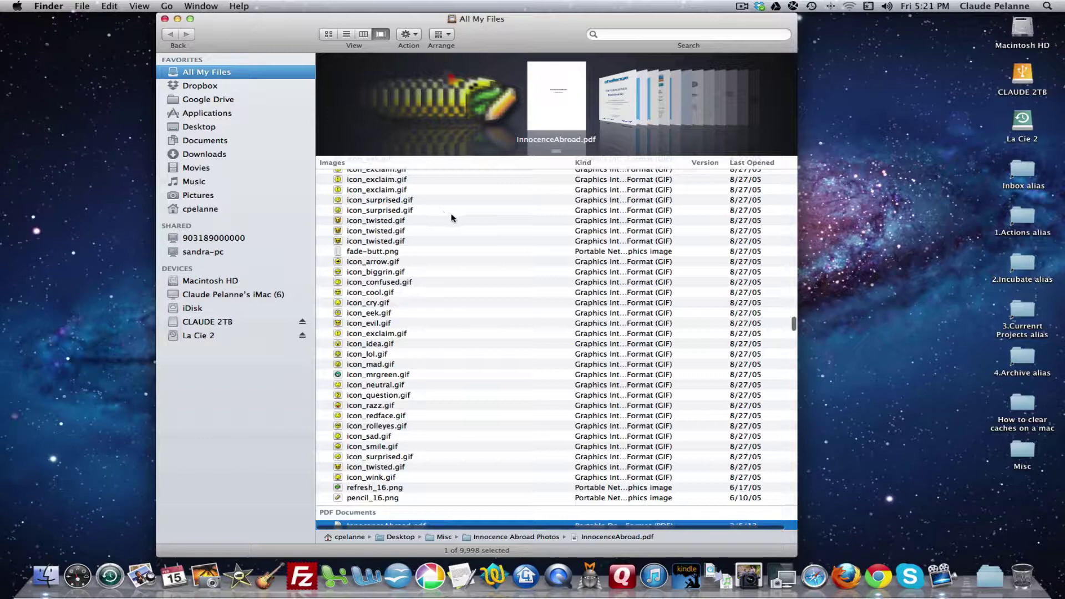
{"action": "scroll", "coordinate": [452, 220], "scroll_direction": "up", "scroll_amount": 3}
{"action": "scroll", "coordinate": [421, 180], "scroll_direction": "up", "scroll_amount": 15}
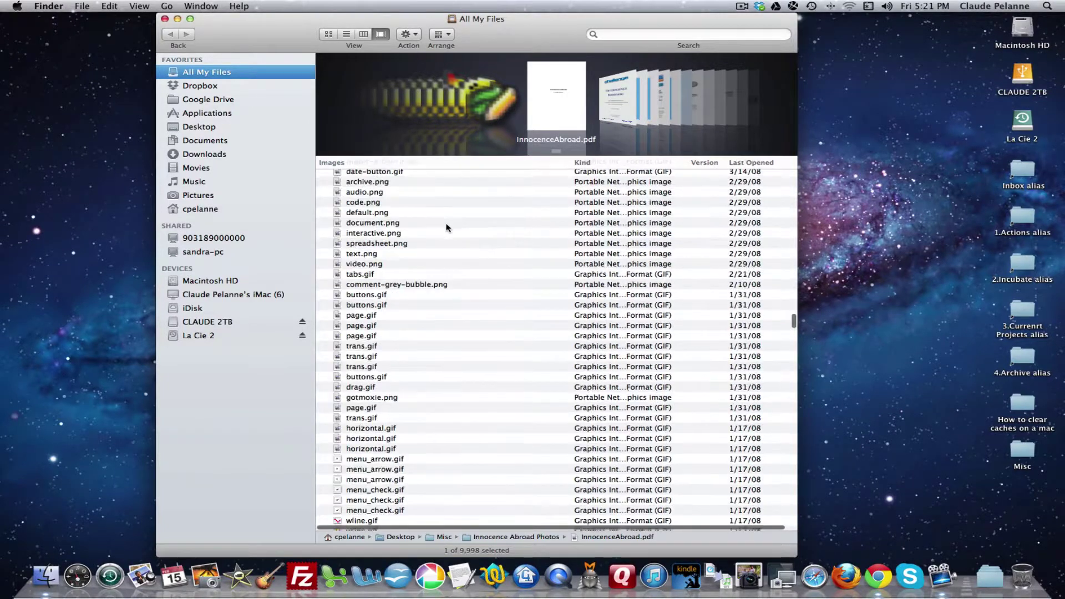
{"action": "scroll", "coordinate": [732, 235], "scroll_direction": "up", "scroll_amount": 10}
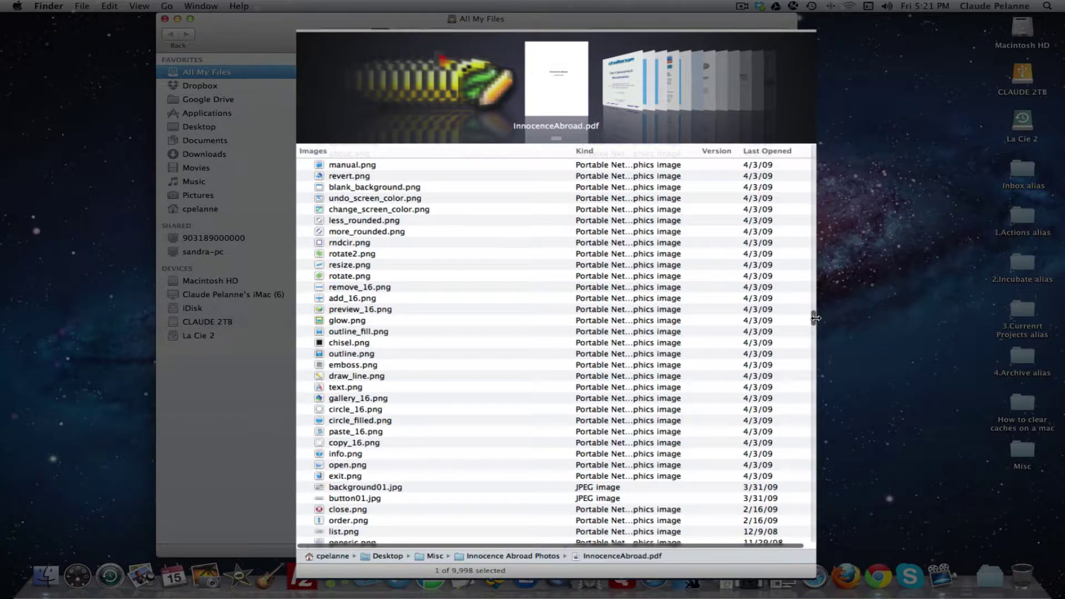
{"action": "left_click_drag", "start_coordinate": [816, 318], "coordinate": [812, 154]}
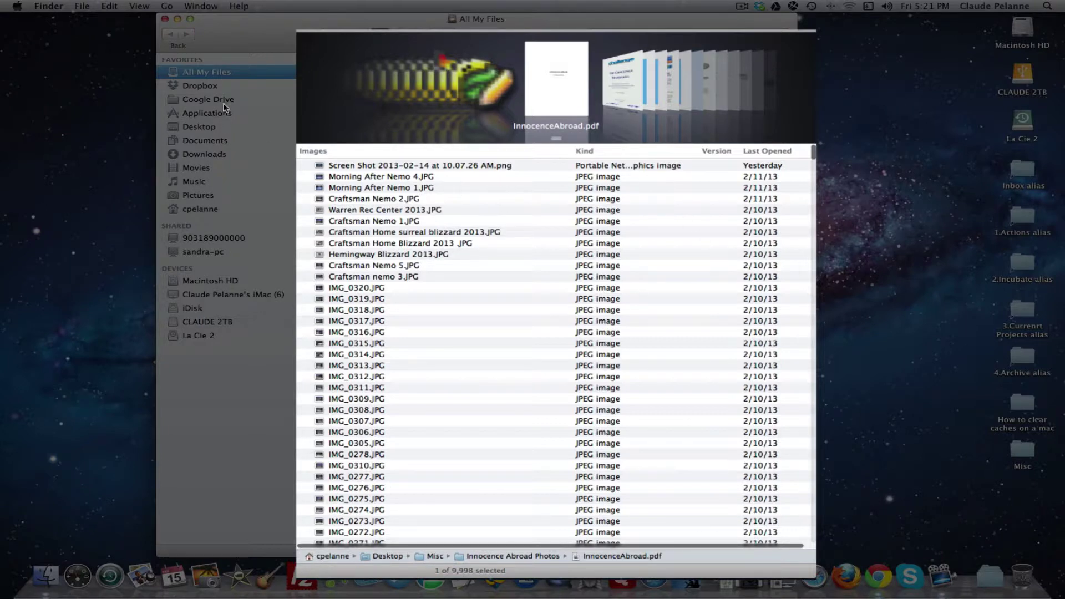
Browse the sidebar folders from Dropbox through Pictures and home, ending on All My Files.
{"action": "left_click", "coordinate": [200, 87]}
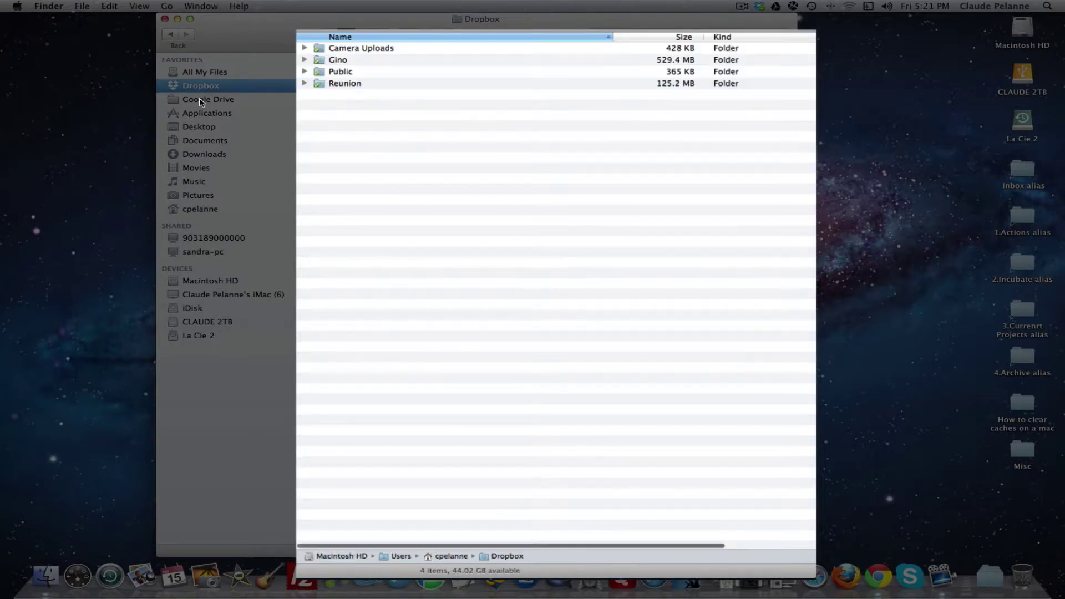
{"action": "left_click", "coordinate": [199, 99]}
{"action": "left_click", "coordinate": [194, 114]}
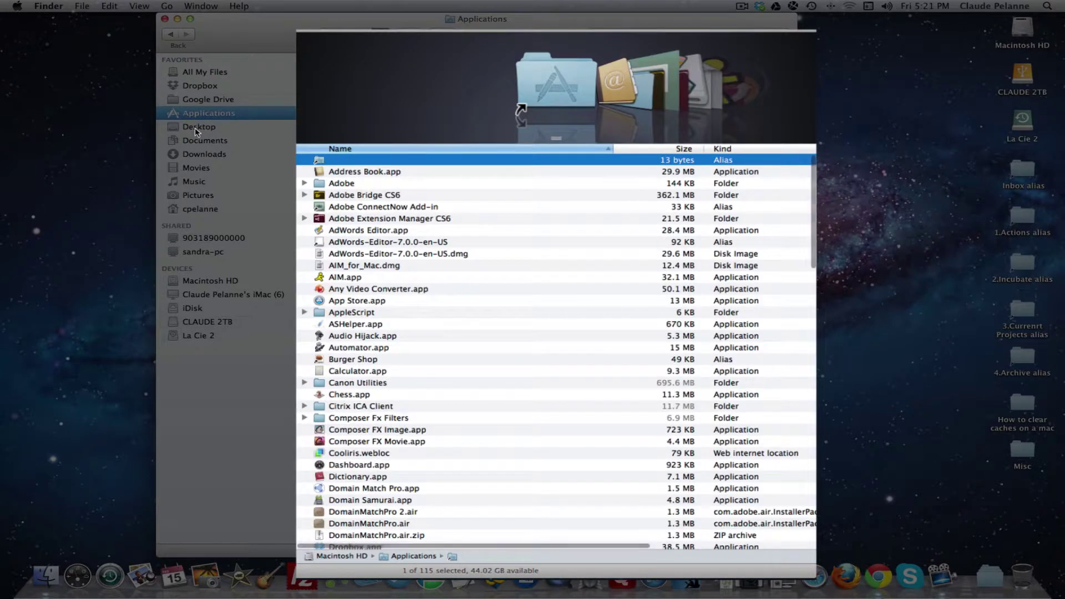
{"action": "left_click", "coordinate": [195, 128]}
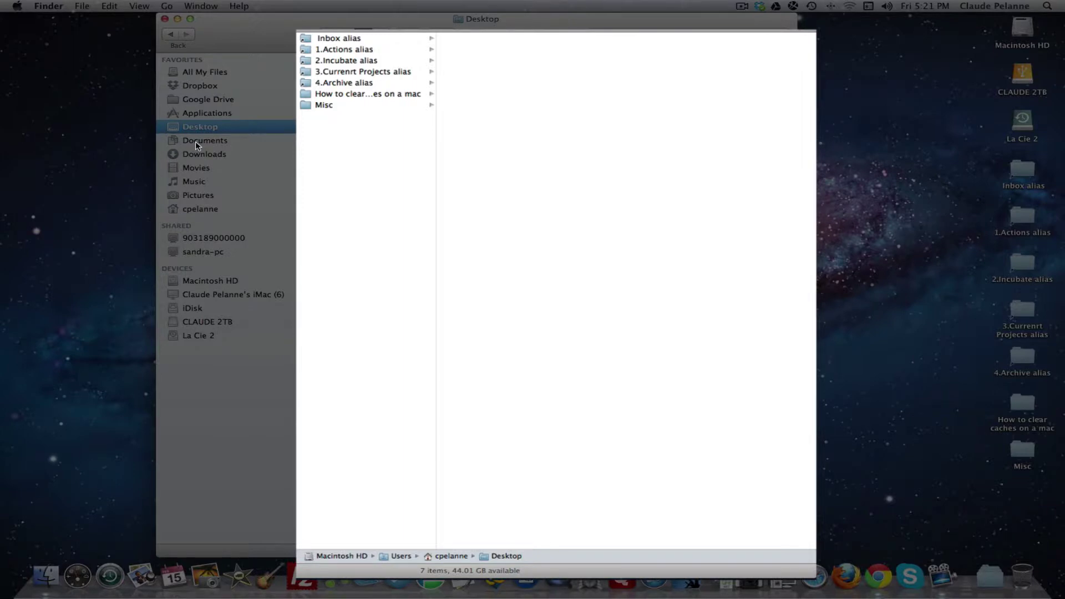
{"action": "left_click", "coordinate": [195, 141]}
{"action": "left_click", "coordinate": [193, 155]}
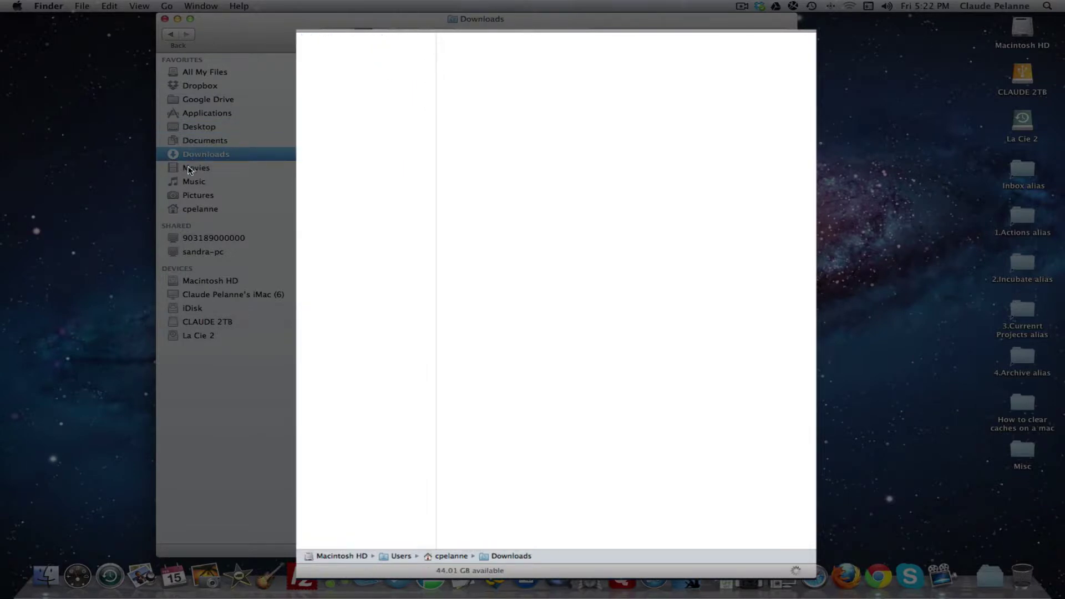
{"action": "left_click", "coordinate": [191, 168]}
{"action": "left_click", "coordinate": [190, 183]}
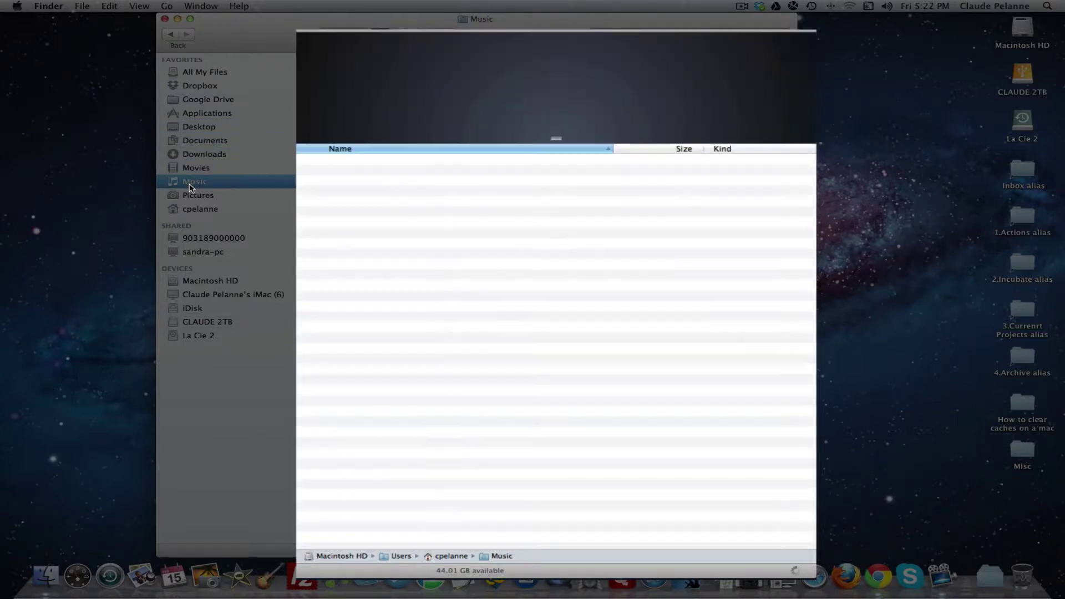
{"action": "left_click", "coordinate": [195, 198]}
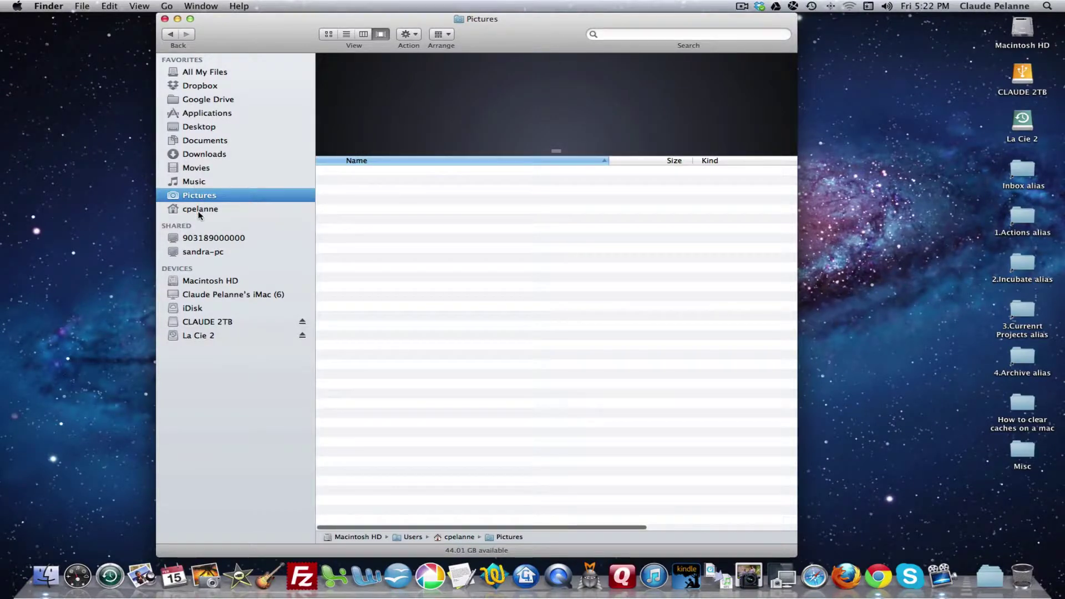
{"action": "left_click", "coordinate": [189, 209]}
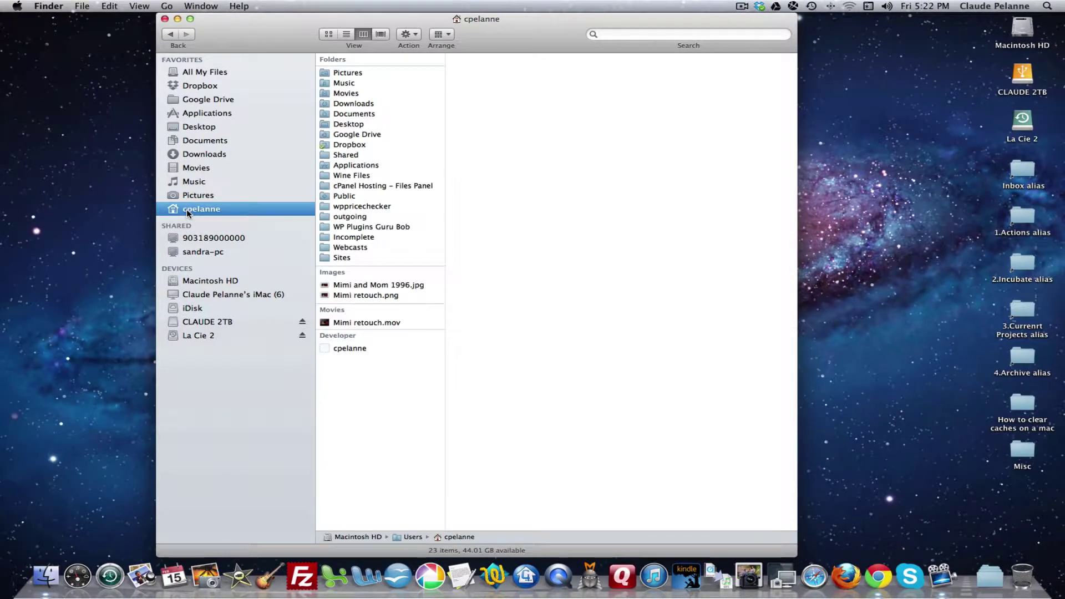
{"action": "left_click", "coordinate": [197, 74]}
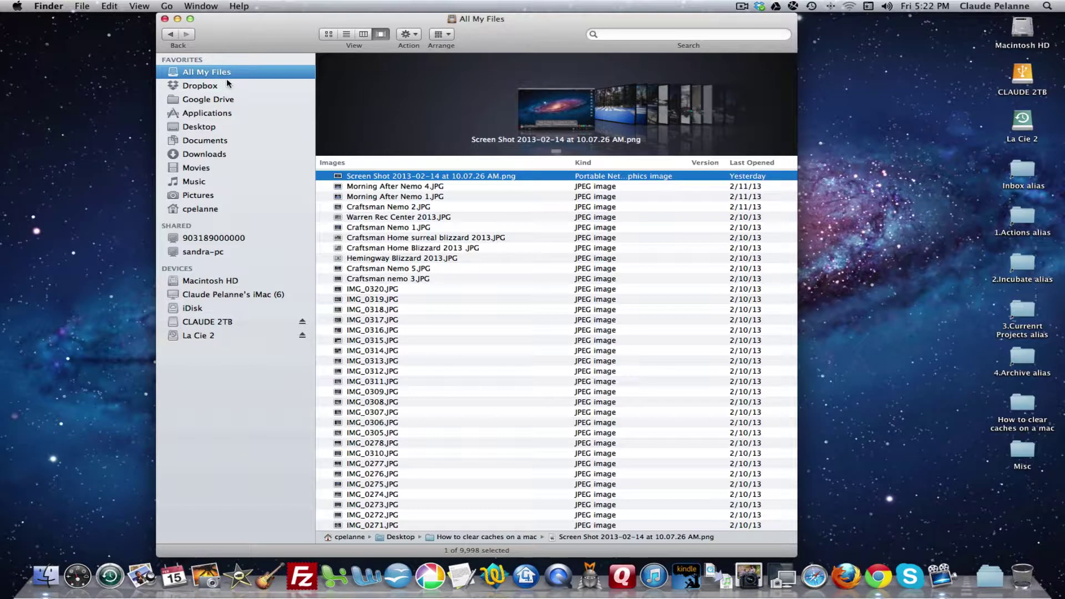
Open Finder Preferences from the Finder menu and show its General tab.
{"action": "left_click", "coordinate": [77, 8]}
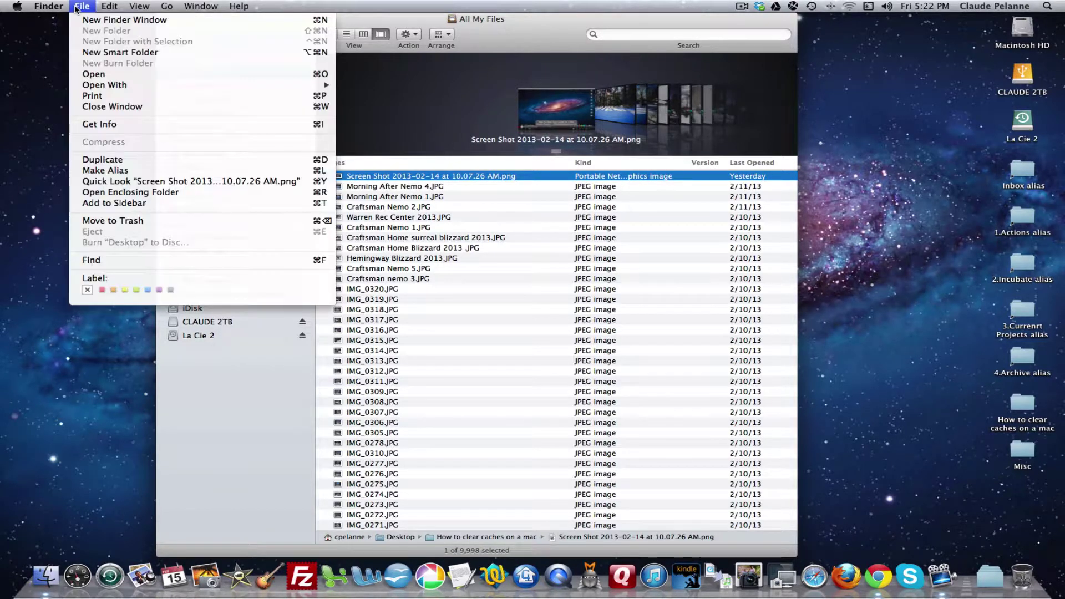
{"action": "mouse_move", "coordinate": [48, 7]}
{"action": "left_click", "coordinate": [56, 36]}
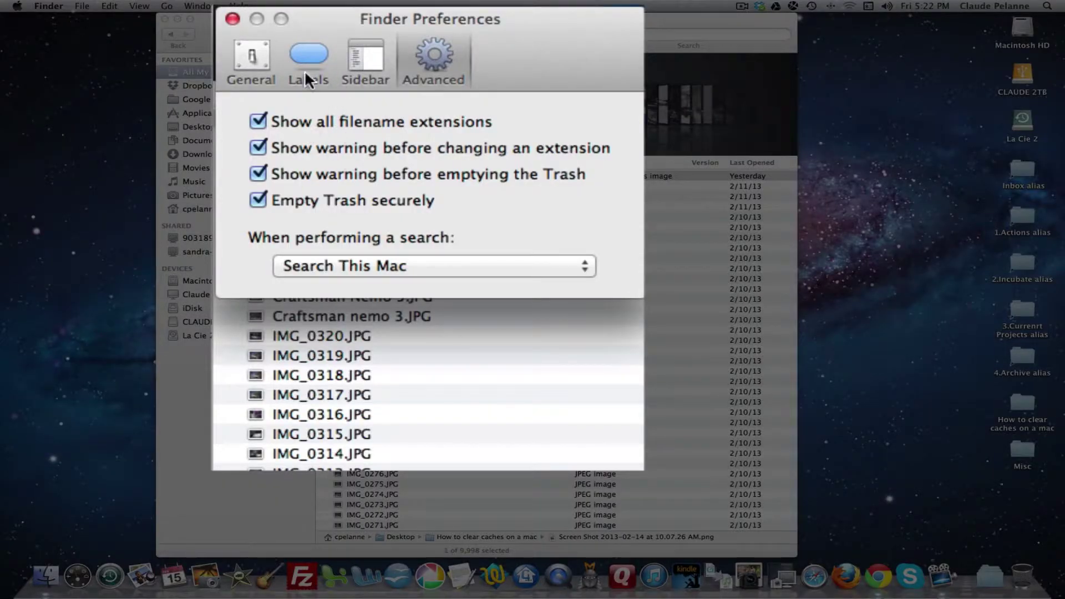
{"action": "left_click", "coordinate": [248, 55]}
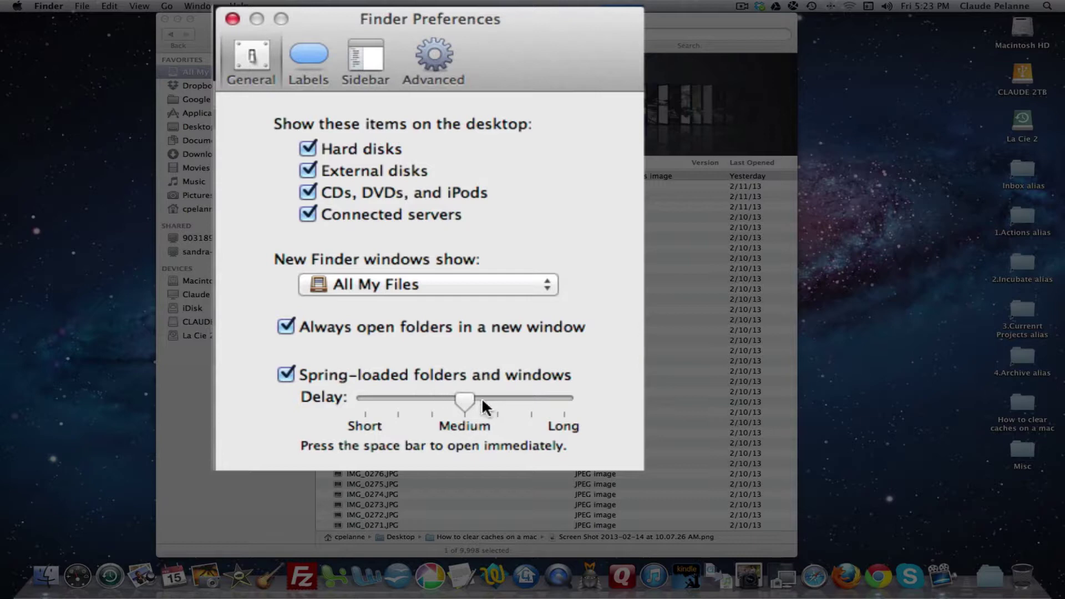
View the Labels tab, then hide All My Files, Applications and Desktop on the Sidebar tab.
{"action": "left_click", "coordinate": [309, 60]}
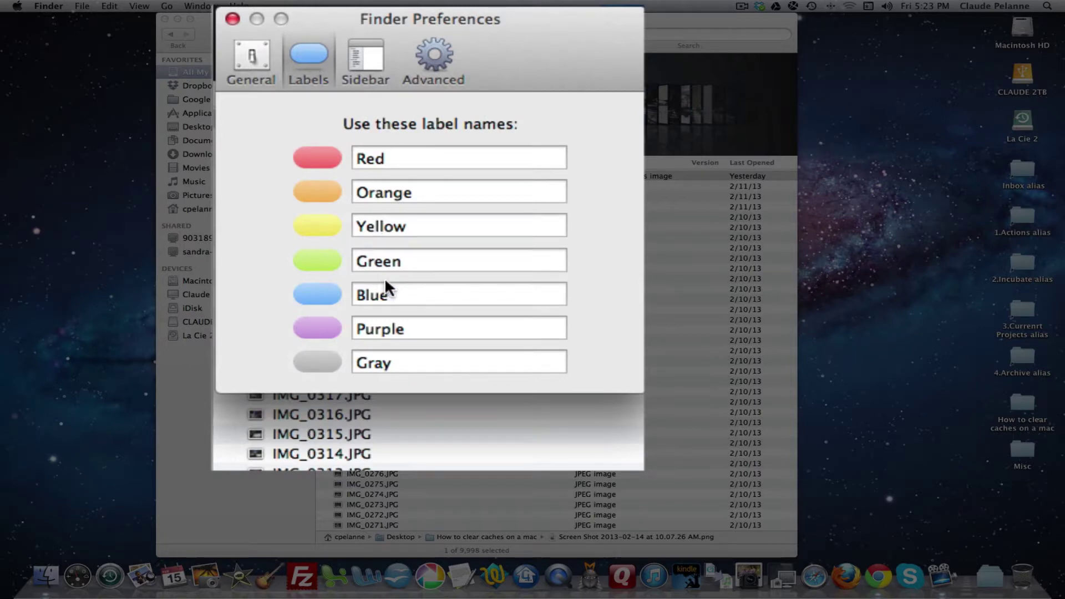
{"action": "left_click", "coordinate": [361, 49]}
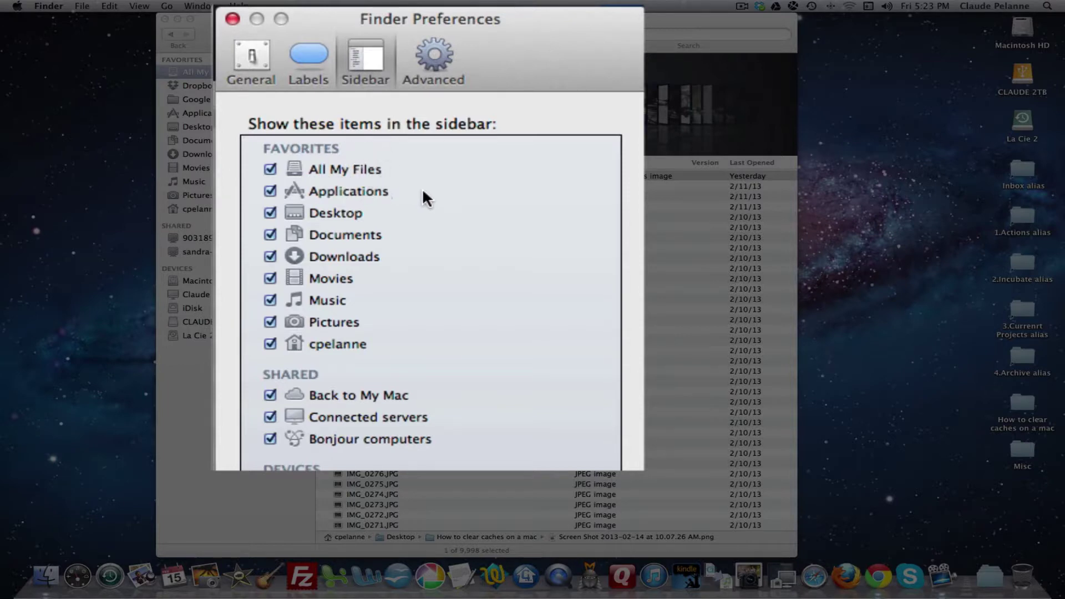
{"action": "left_click", "coordinate": [269, 169]}
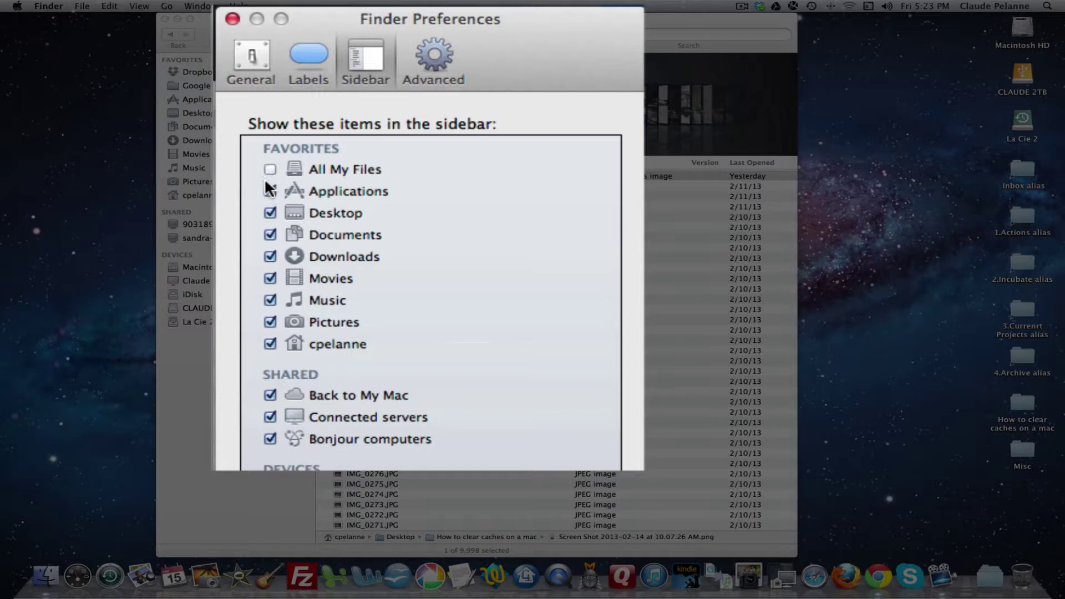
{"action": "left_click", "coordinate": [271, 190]}
{"action": "left_click", "coordinate": [270, 213]}
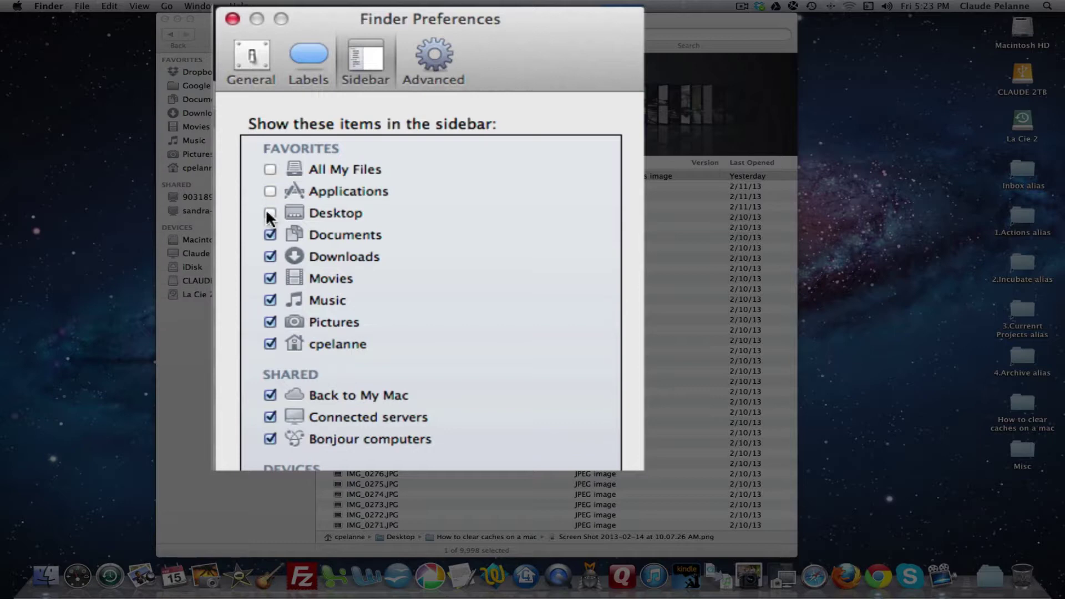
Restore Desktop, Applications and All My Files in the sidebar, then view the Advanced tab.
{"action": "left_click", "coordinate": [267, 211]}
{"action": "left_click", "coordinate": [268, 191]}
{"action": "left_click", "coordinate": [269, 169]}
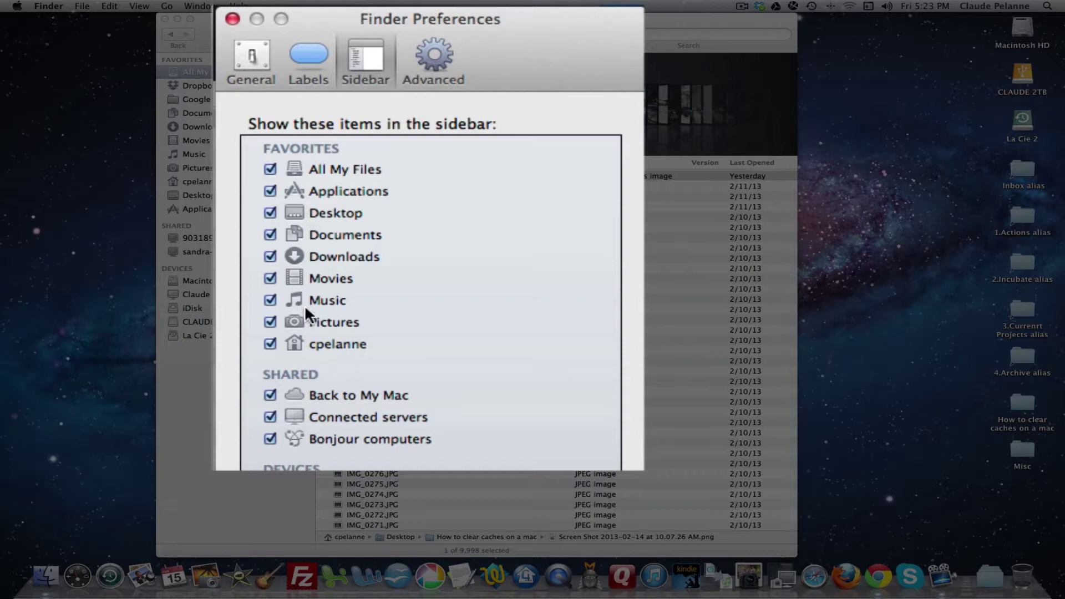
{"action": "left_click", "coordinate": [434, 57]}
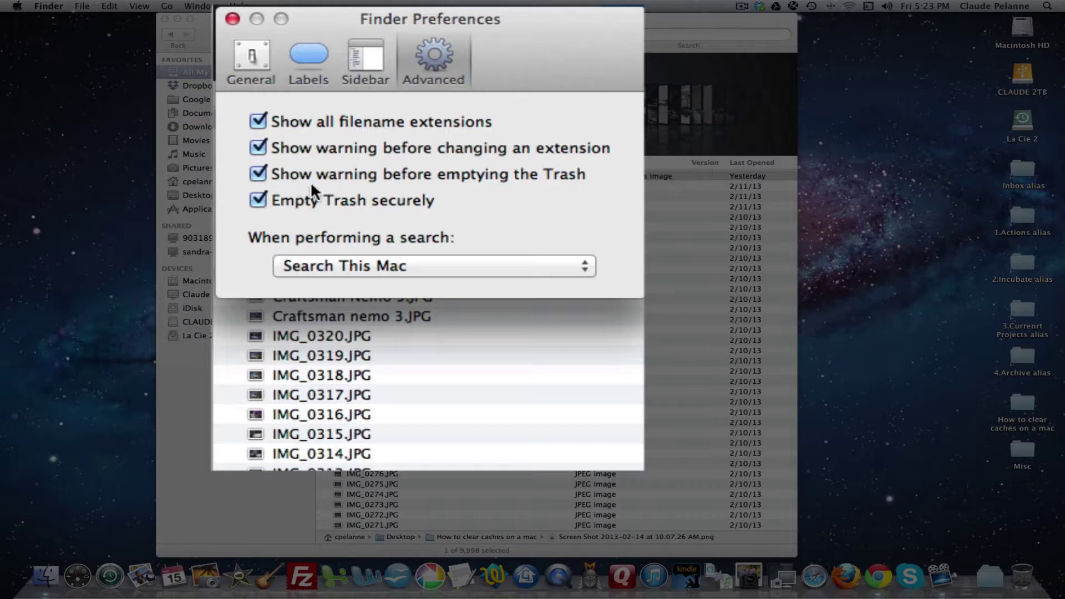
Toggle Empty Trash securely off and back on, then close Finder Preferences.
{"action": "left_click", "coordinate": [258, 200]}
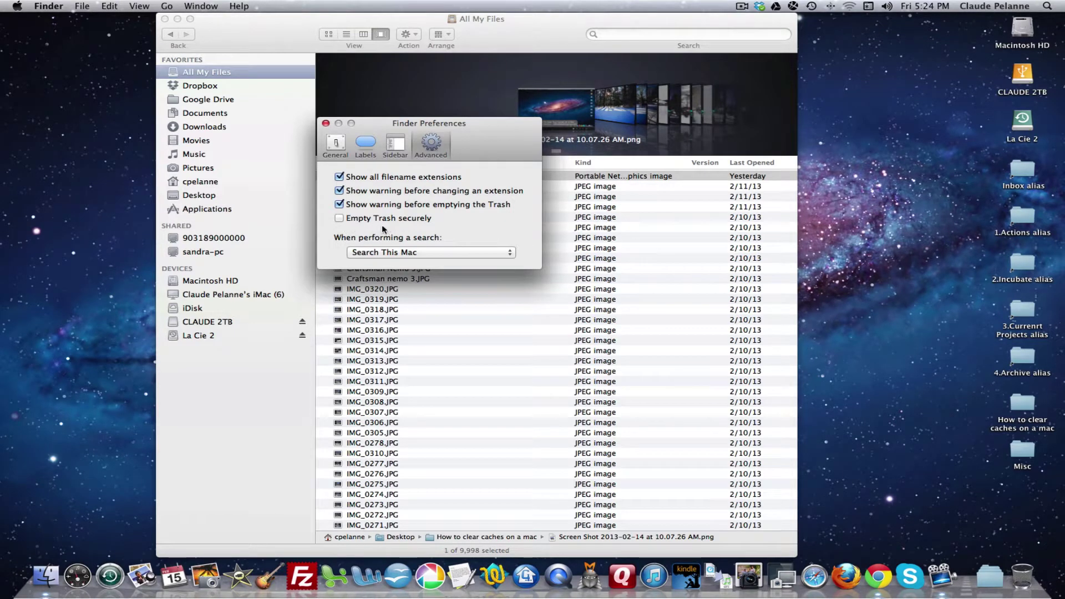
{"action": "left_click", "coordinate": [341, 219]}
{"action": "left_click", "coordinate": [340, 219]}
{"action": "left_click", "coordinate": [339, 218]}
{"action": "left_click", "coordinate": [326, 123]}
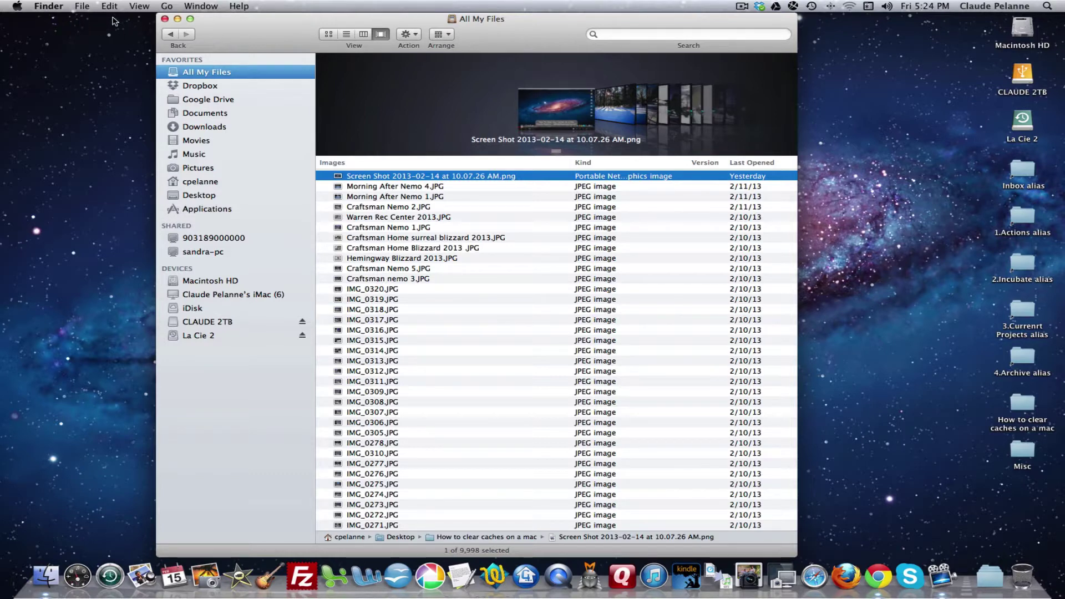
Create a New Smart Folder from the File menu, searching This Mac.
{"action": "left_click", "coordinate": [84, 6]}
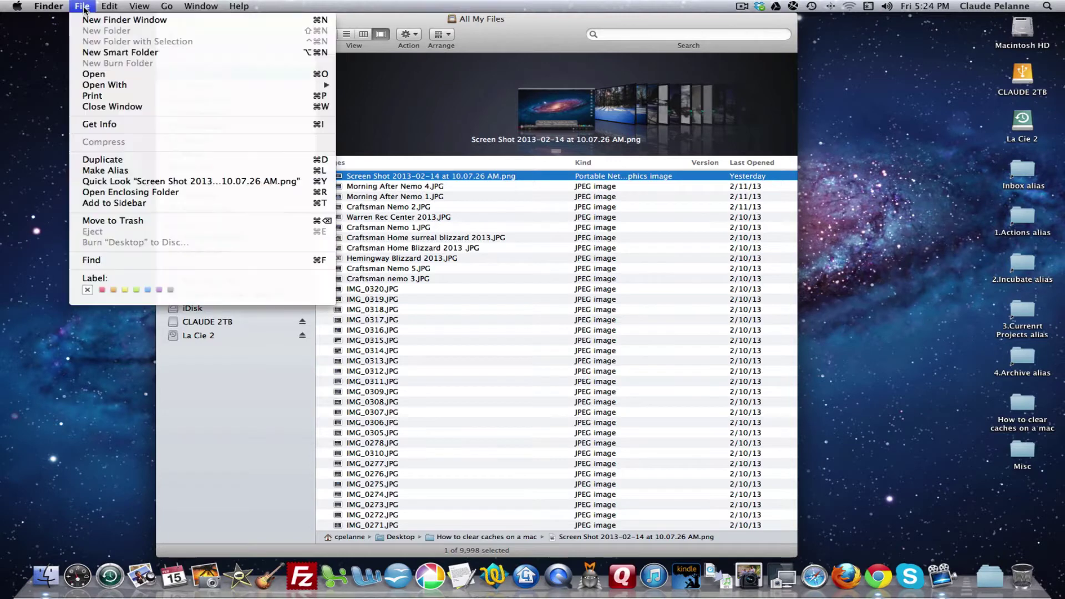
{"action": "left_click", "coordinate": [129, 57]}
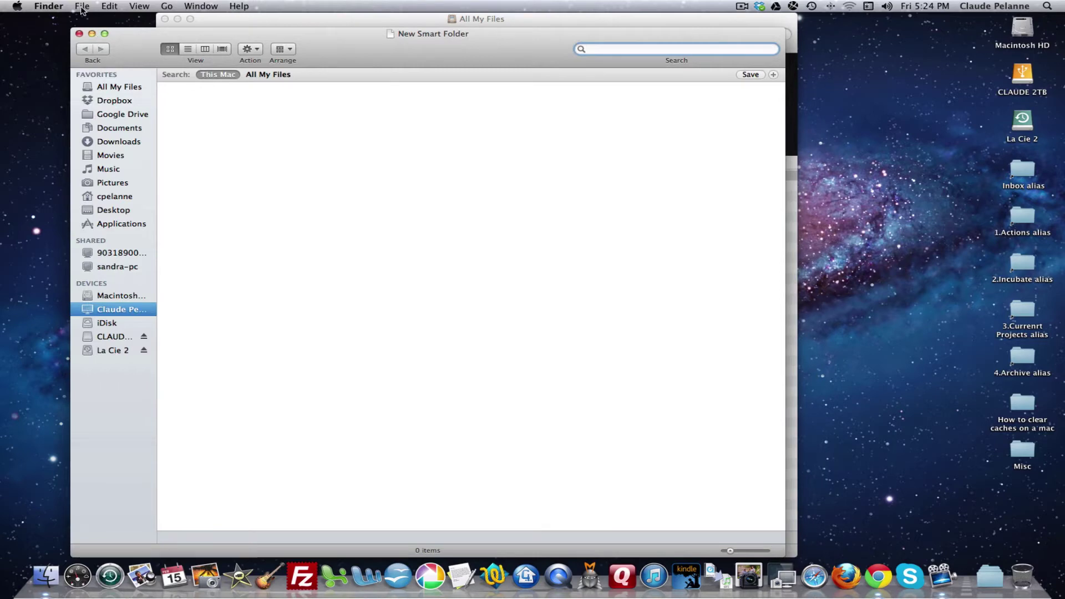
Look through the Edit, View, Go, Window and Help menus, closing them without choosing anything.
{"action": "left_click", "coordinate": [108, 7]}
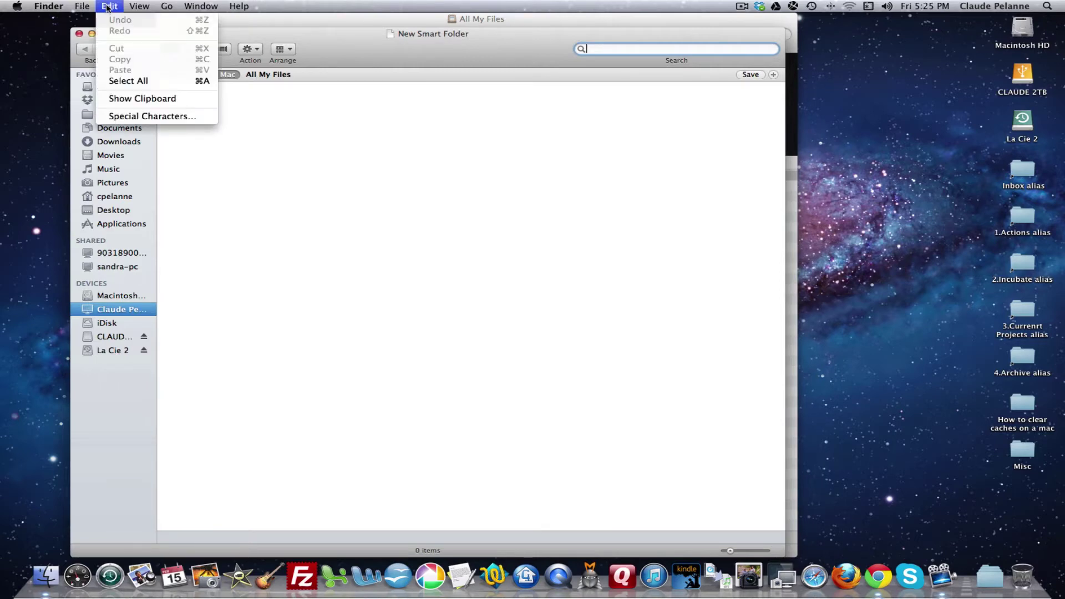
{"action": "mouse_move", "coordinate": [139, 7]}
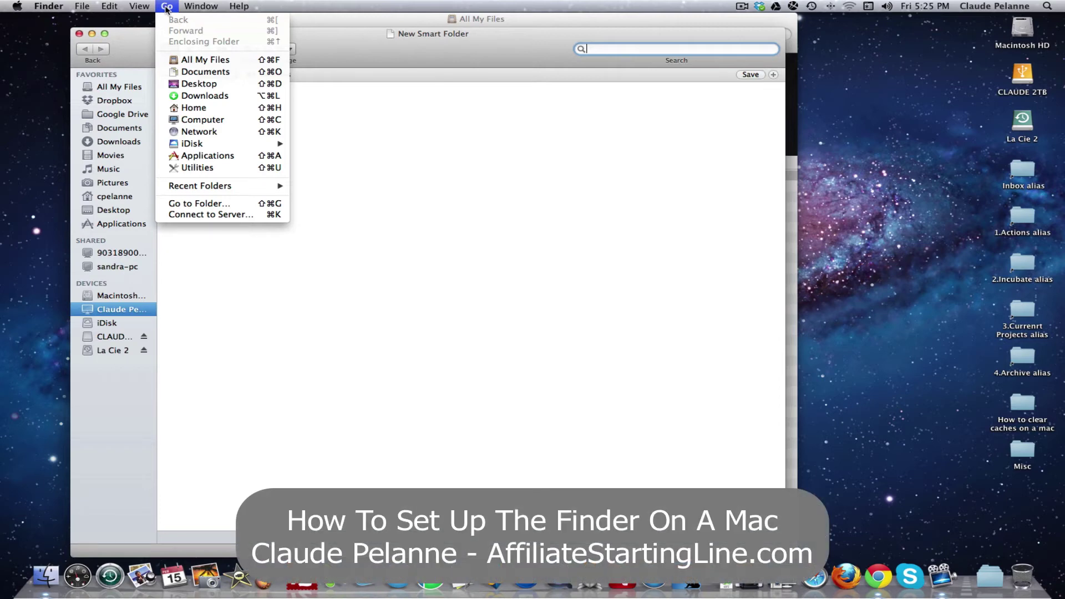
{"action": "left_click", "coordinate": [138, 7]}
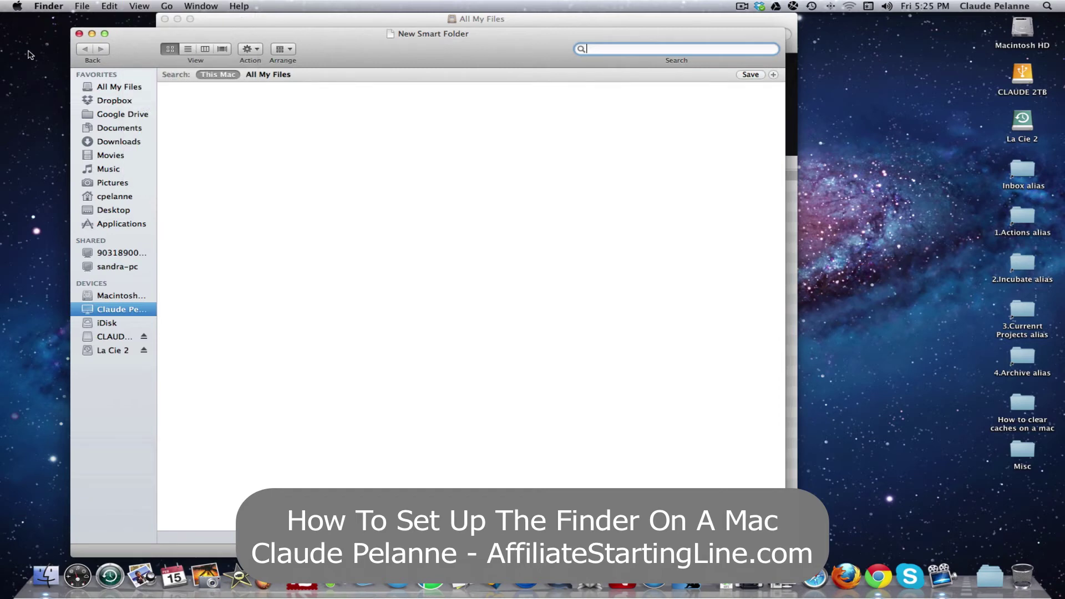
{"action": "left_click", "coordinate": [200, 7]}
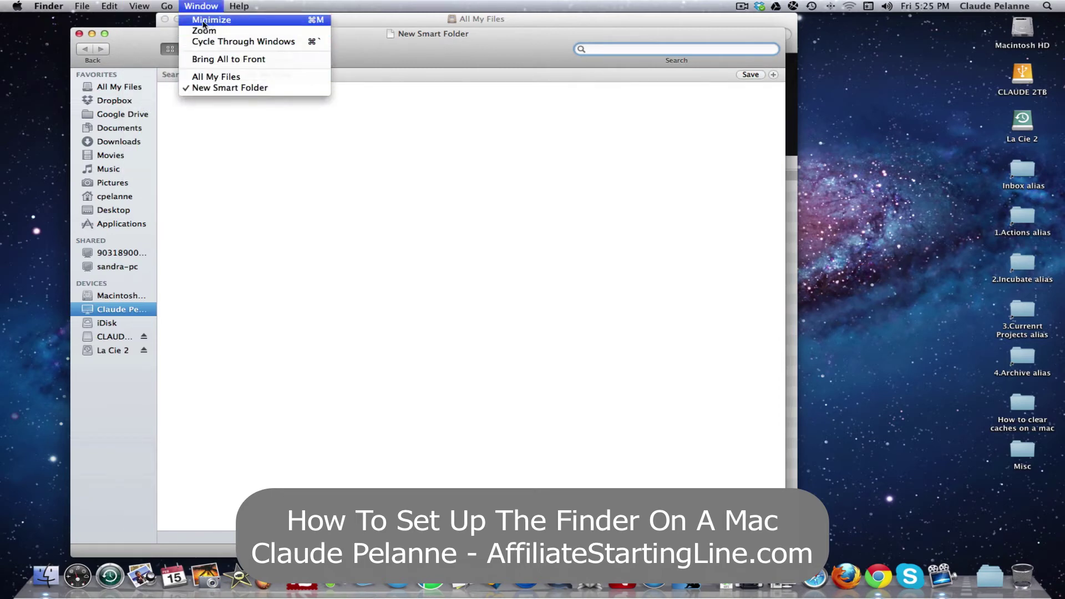
{"action": "mouse_move", "coordinate": [239, 6]}
{"action": "left_click", "coordinate": [32, 65]}
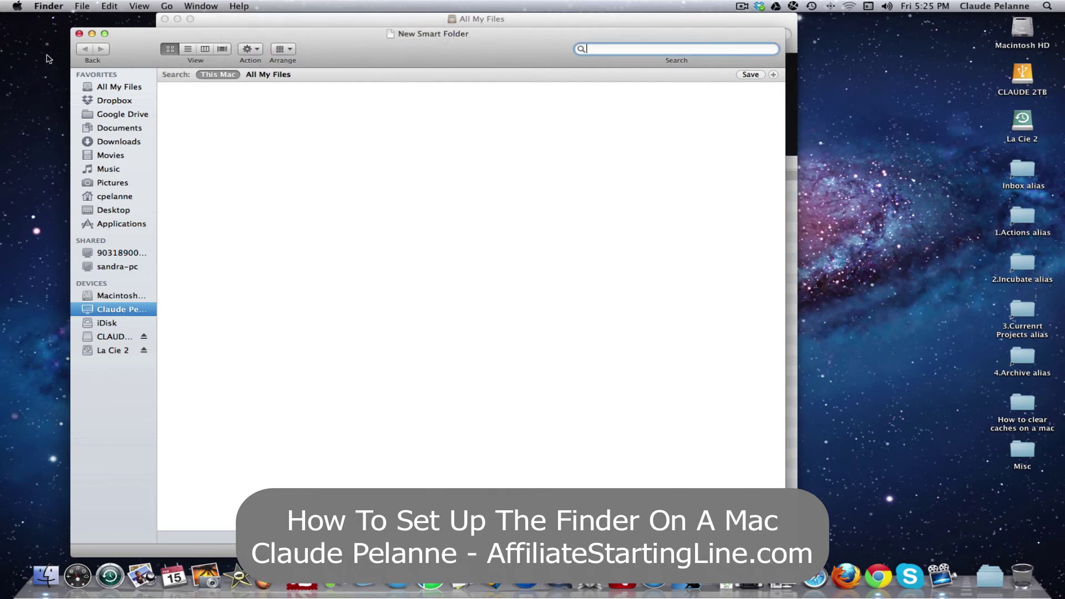
Bring All My Files to the front window and drag it up and to the right.
{"action": "left_click", "coordinate": [109, 89]}
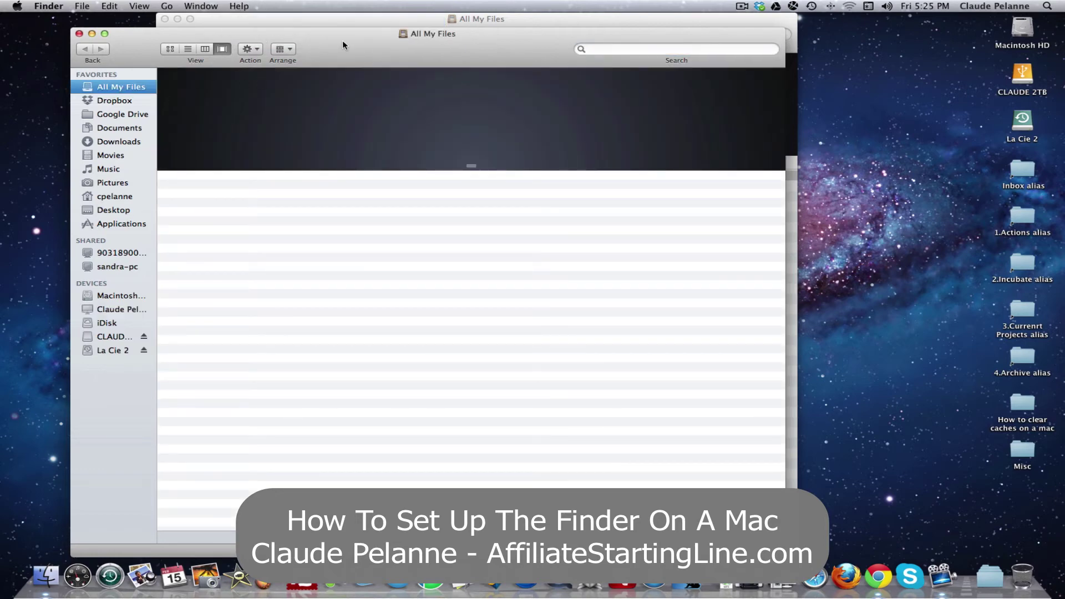
{"action": "left_click_drag", "start_coordinate": [342, 40], "coordinate": [404, 28]}
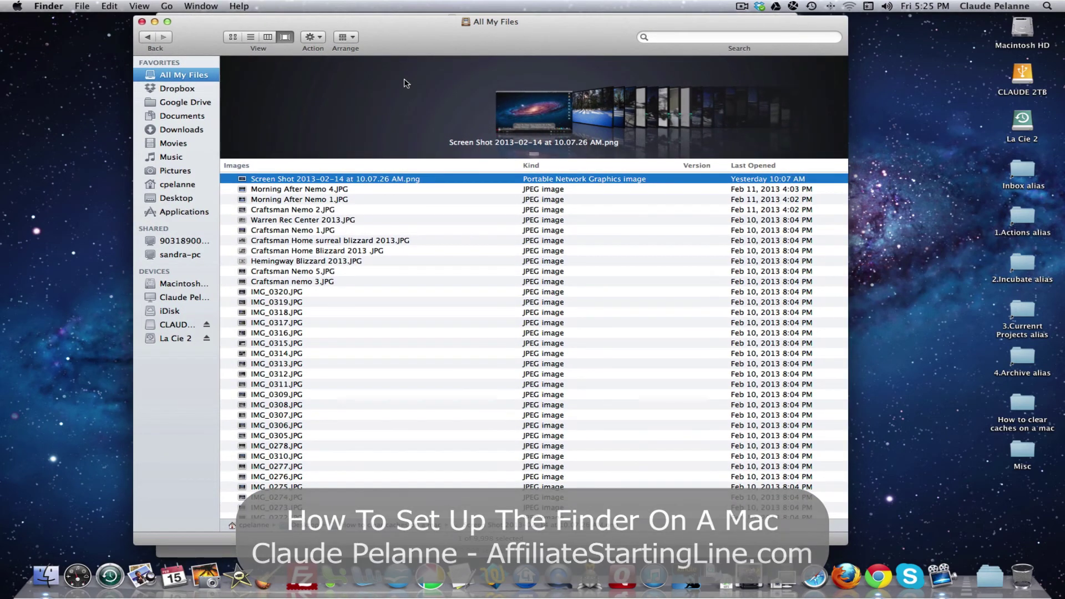